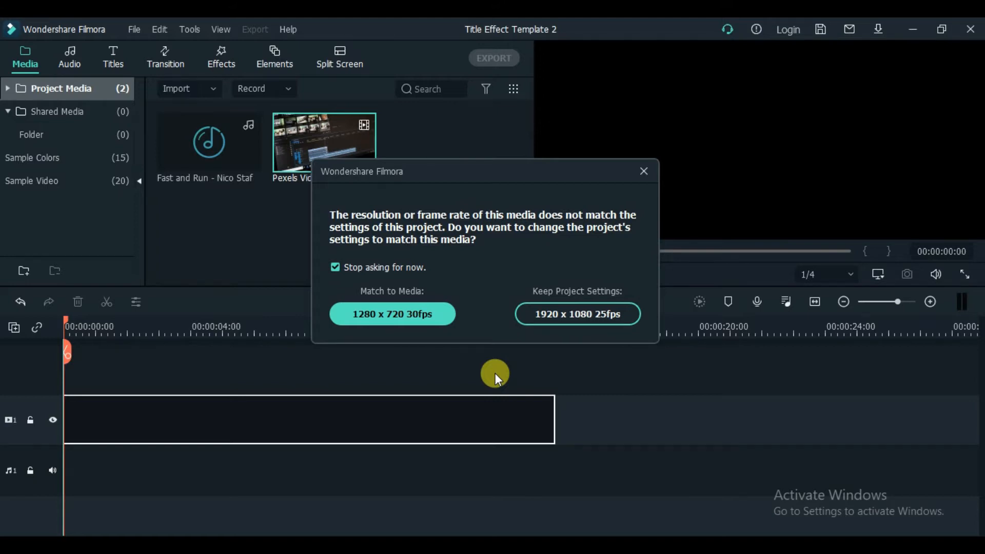
Step: Keep the project settings at 1920 x 1080 25fps and place the Fast and Run music at the start of audio track 1
click(578, 308)
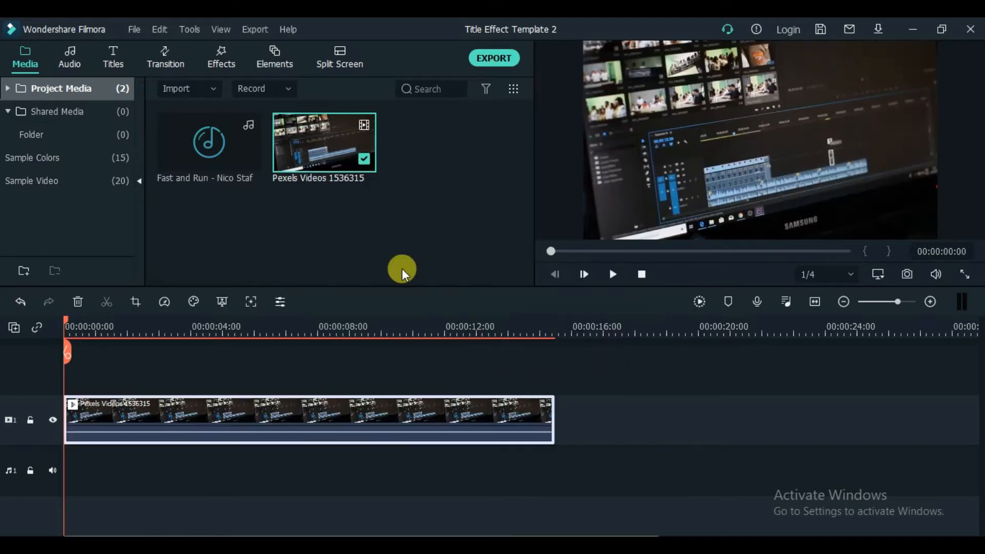
drag(220, 160, 114, 457)
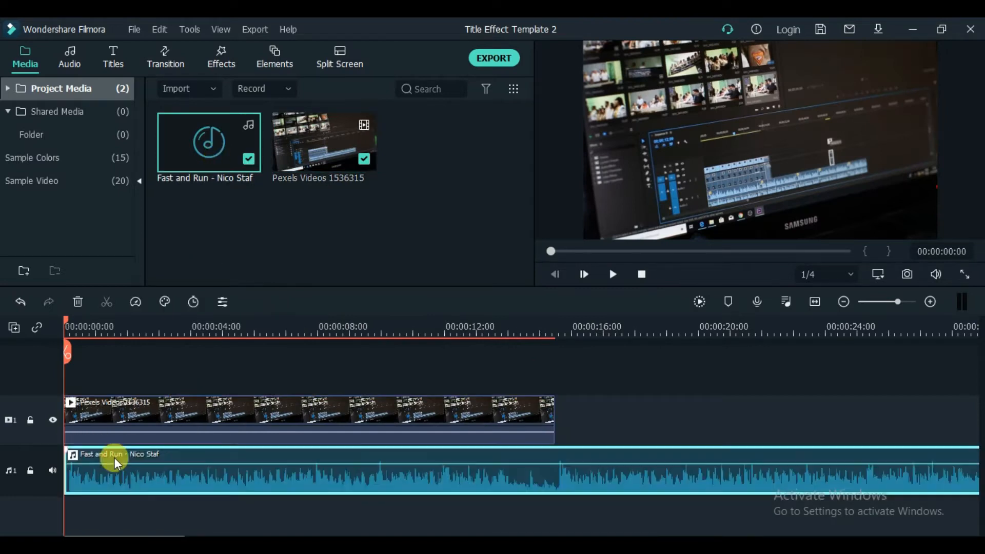
Step: Trim the end of the Fast and Run music clip to match the end of the Pexels video clip
click(843, 302)
click(843, 302)
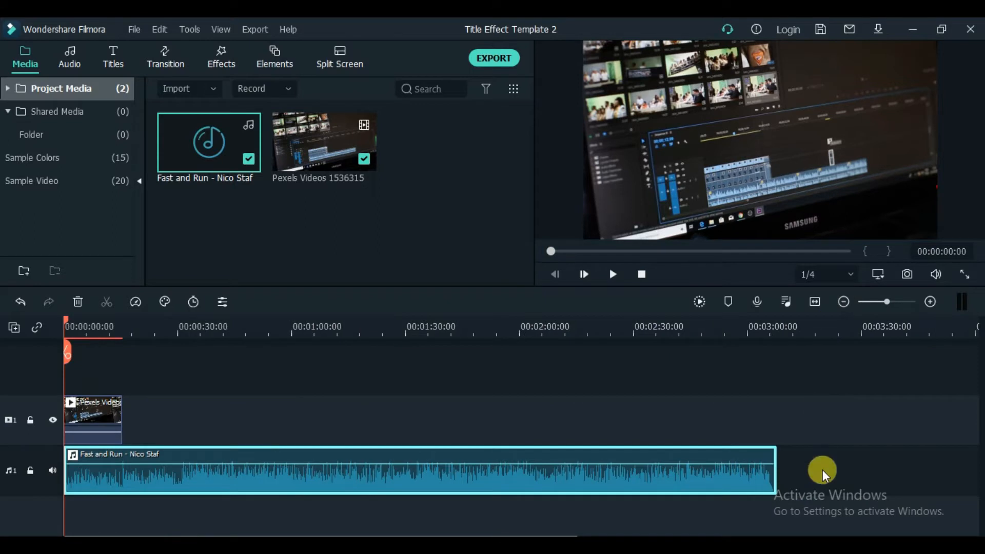
drag(778, 472, 121, 450)
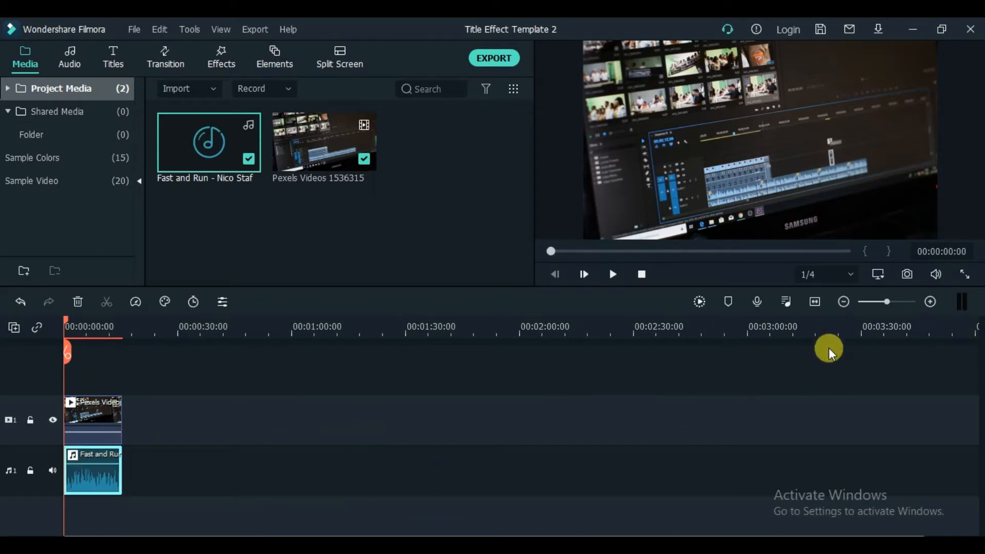
click(929, 303)
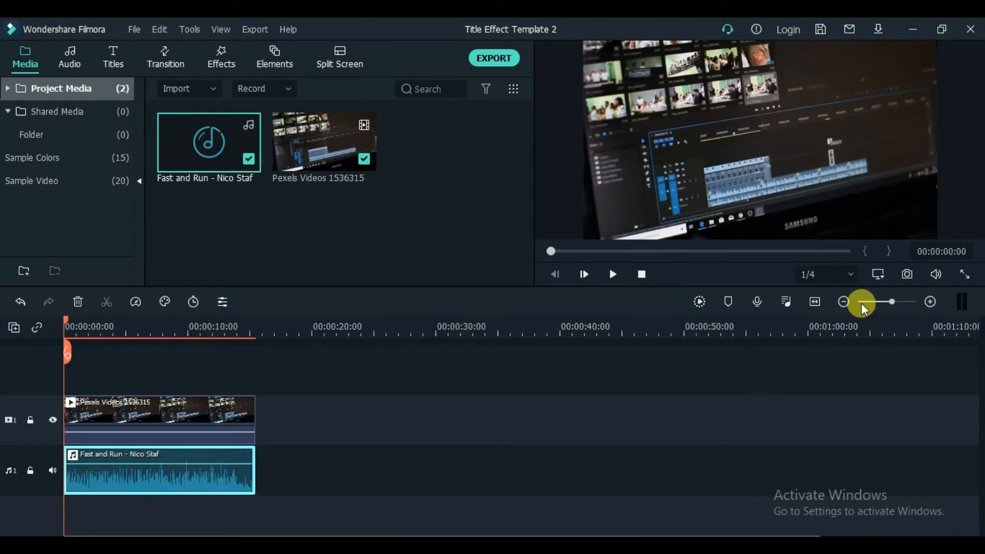
click(930, 303)
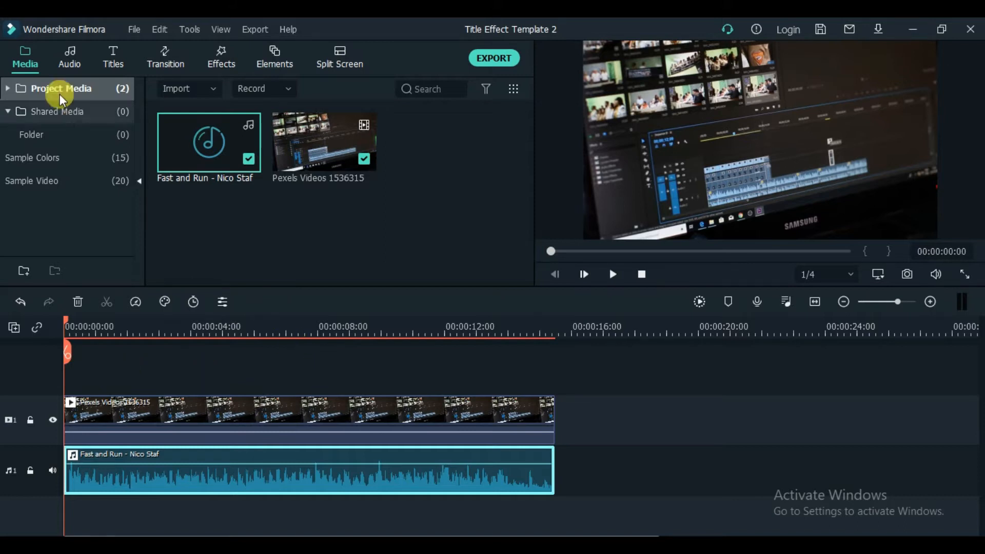
Step: Add the Gradient 1 sample color on a track above the video and extend it to the video's full length
click(37, 162)
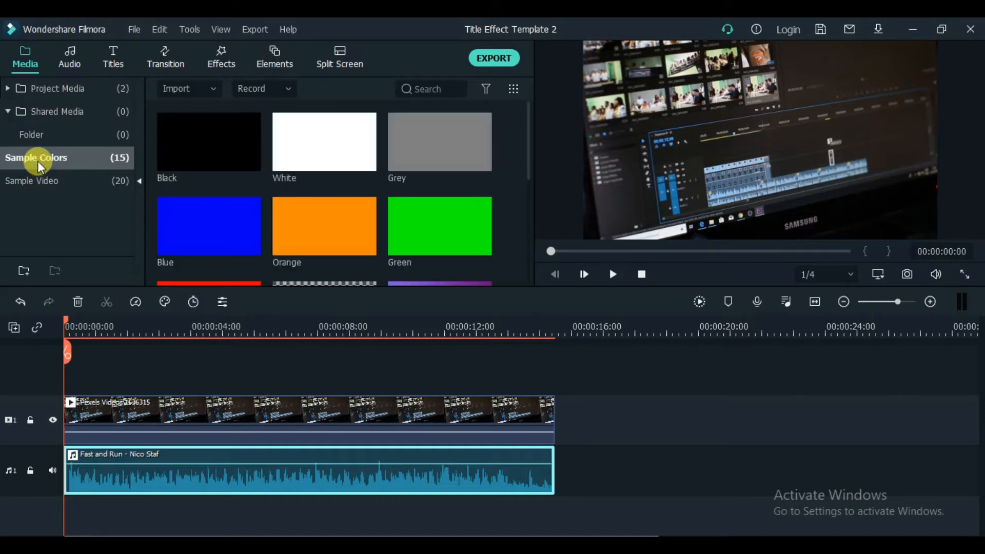
scroll(369, 198, down, 3)
click(429, 141)
drag(432, 136, 66, 368)
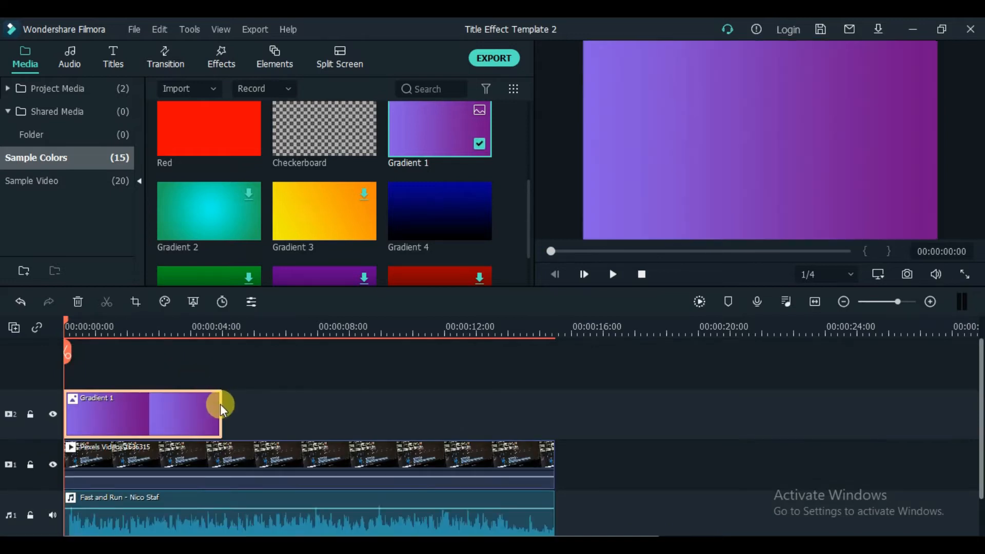
drag(220, 406, 549, 395)
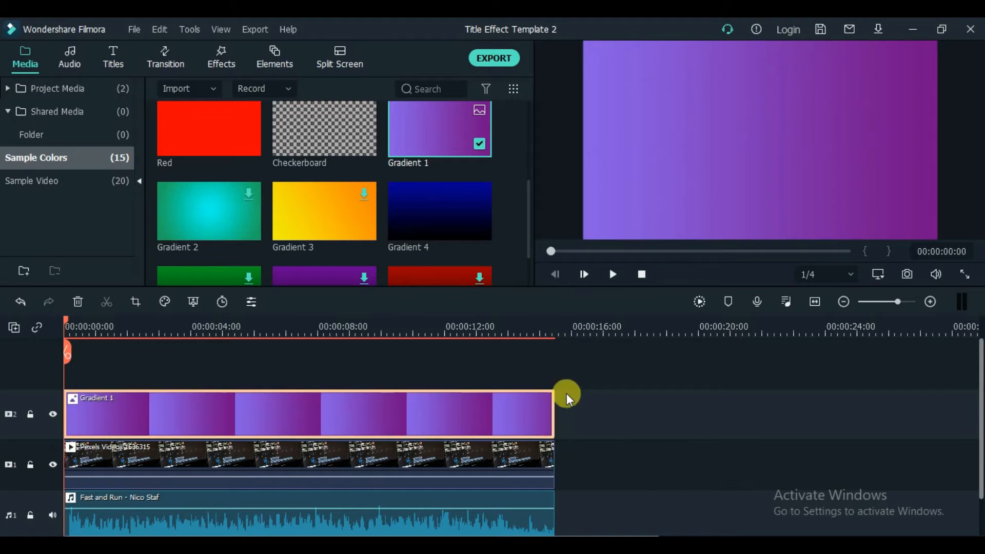
Step: Apply the Cool preset to the Gradient 1 clip with Advanced Color Correction
double_click(389, 412)
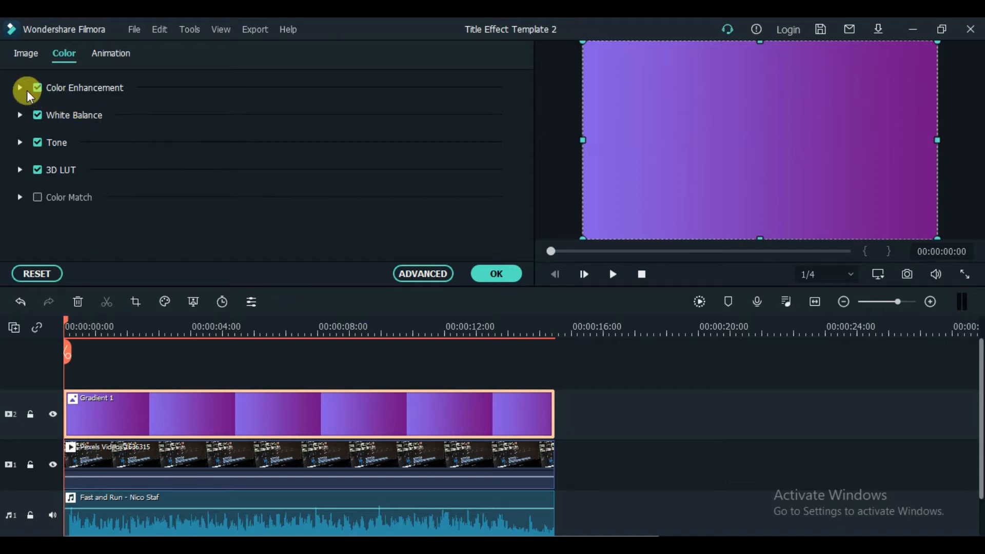
click(420, 274)
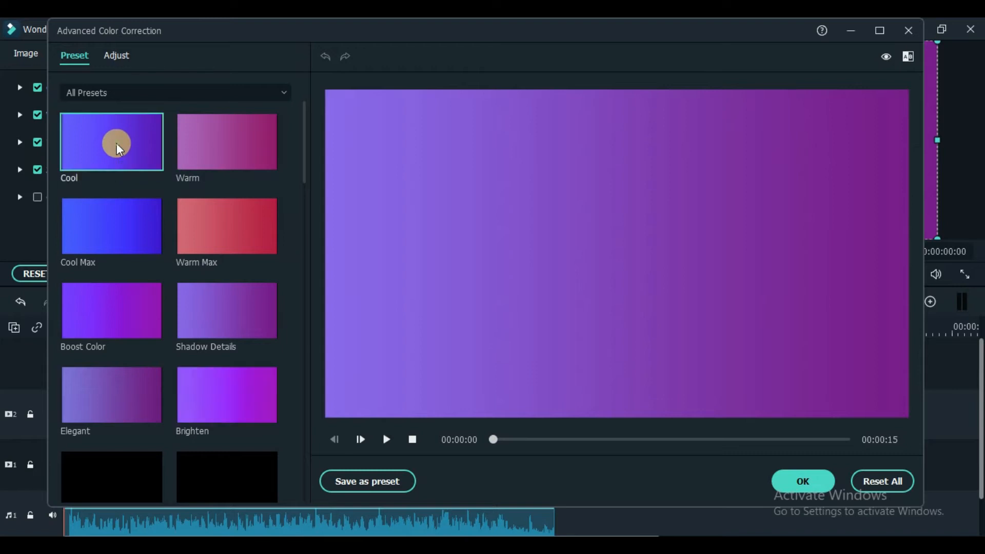
click(116, 143)
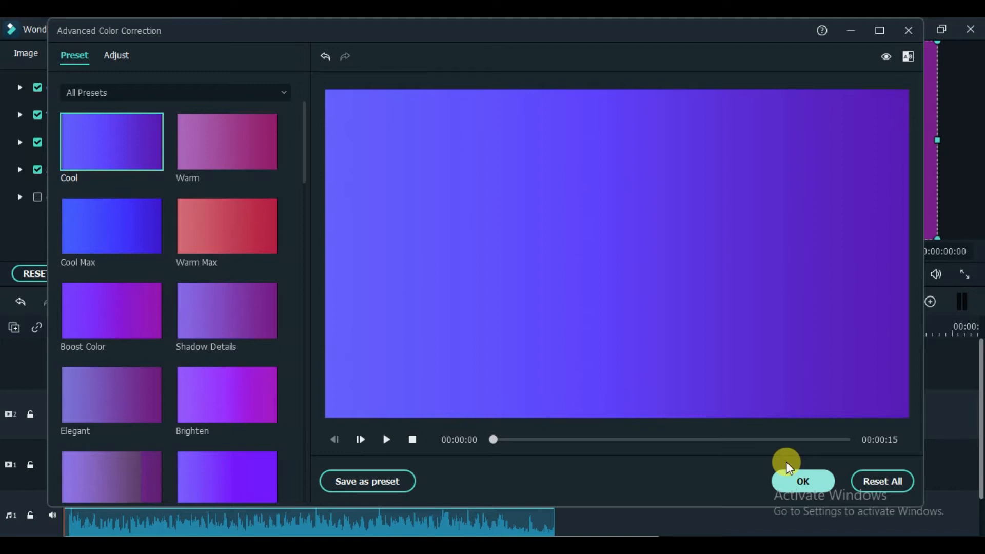
click(806, 482)
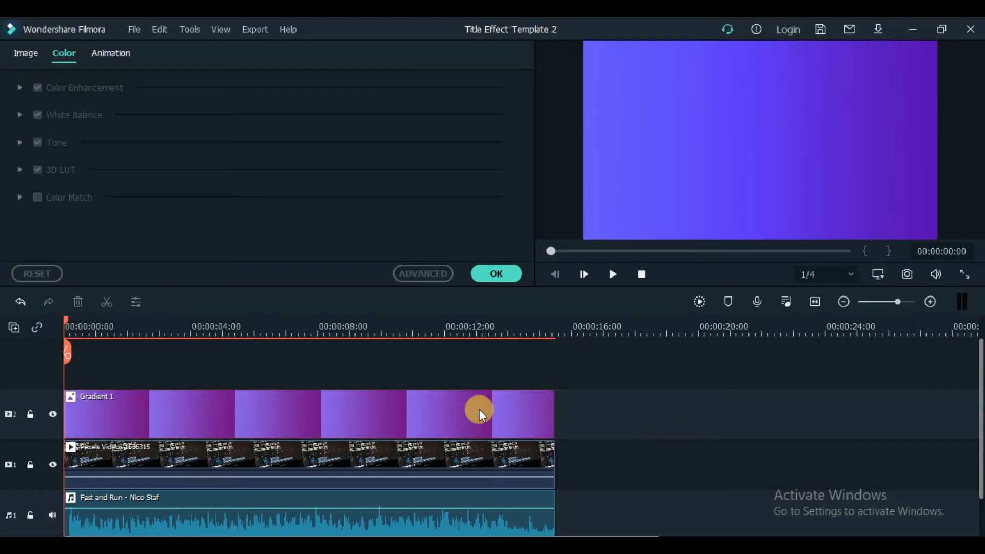
Step: Set the Gradient 1 clip's blending mode to Overlay
click(480, 408)
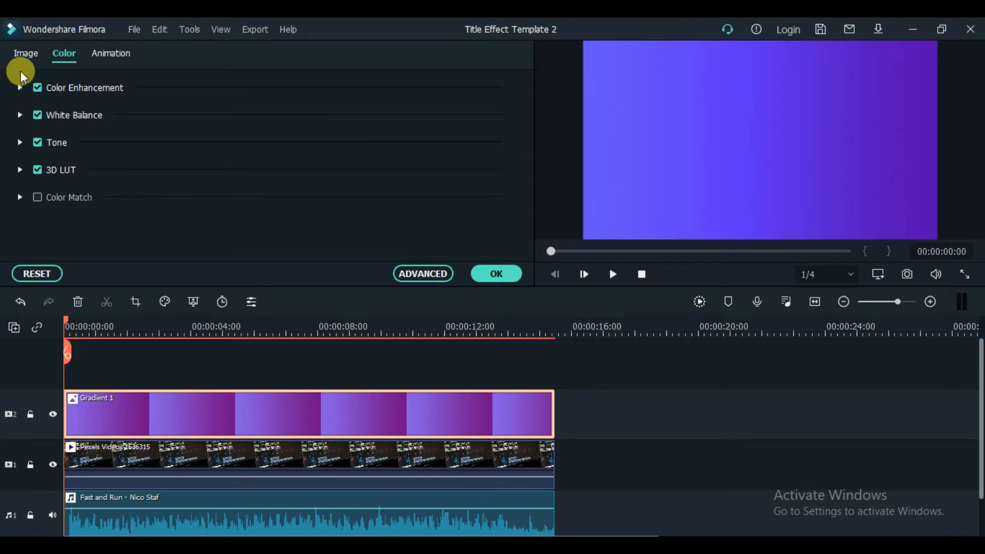
click(25, 56)
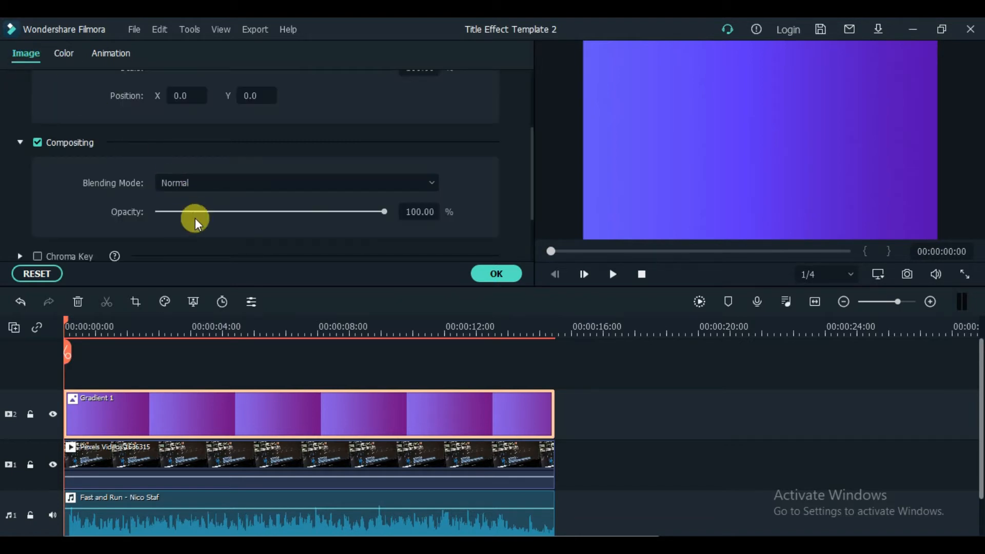
click(201, 183)
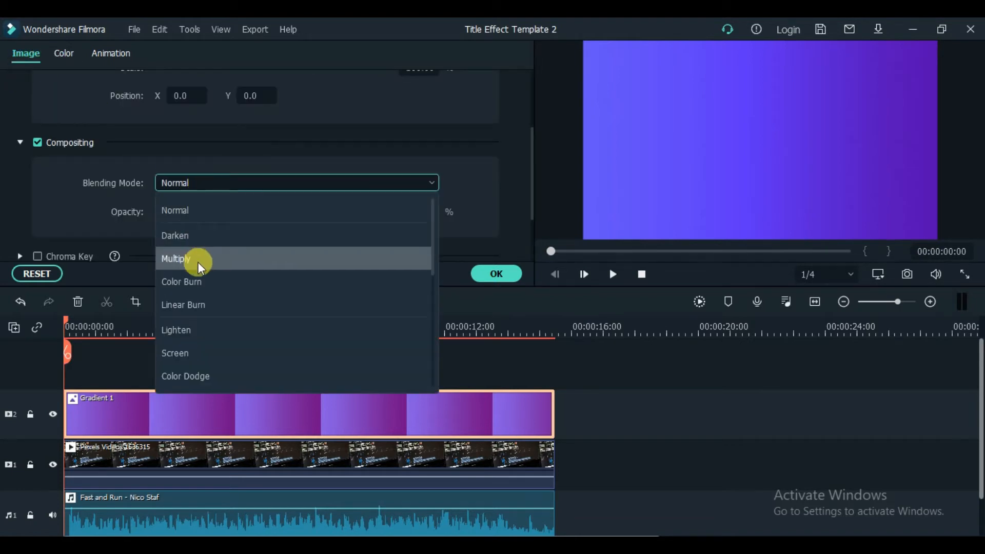
scroll(197, 344, down, 2)
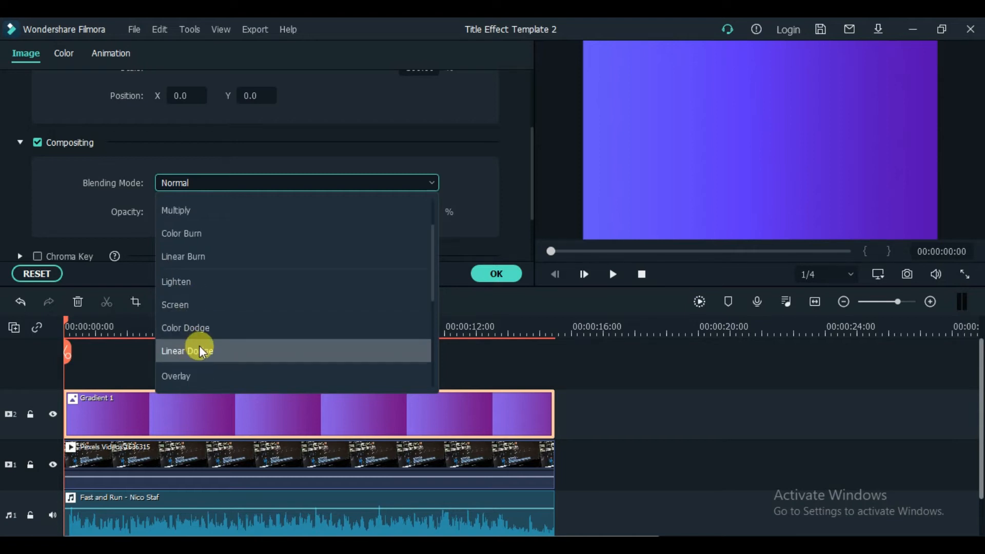
click(195, 374)
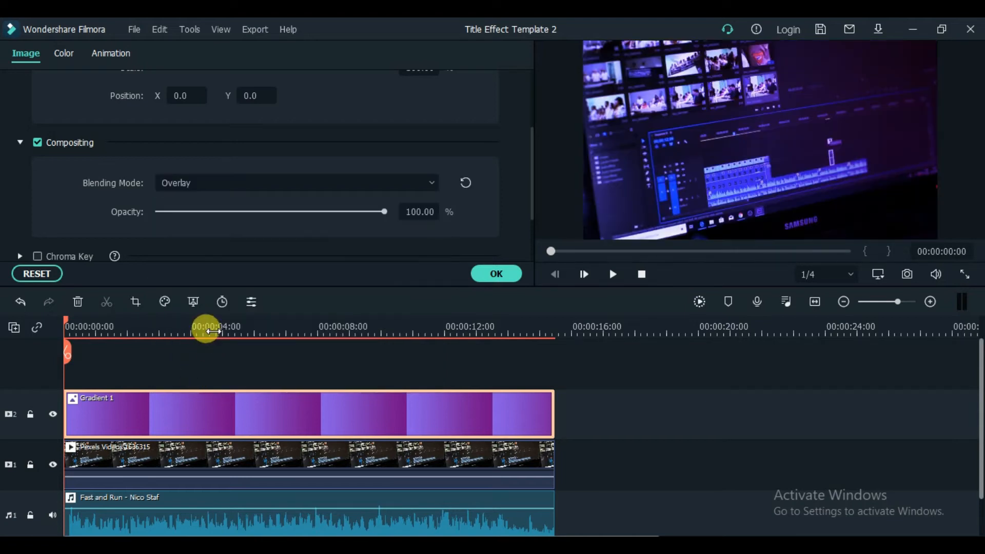
click(494, 273)
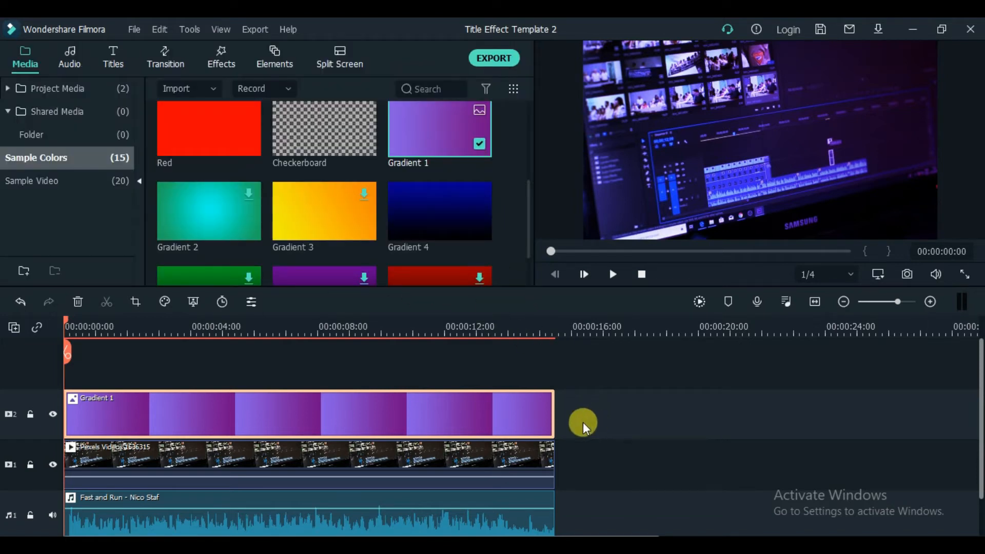
Step: Add the Basic 6 plain text title on a track above the gradient and extend it to the video's full length
click(102, 62)
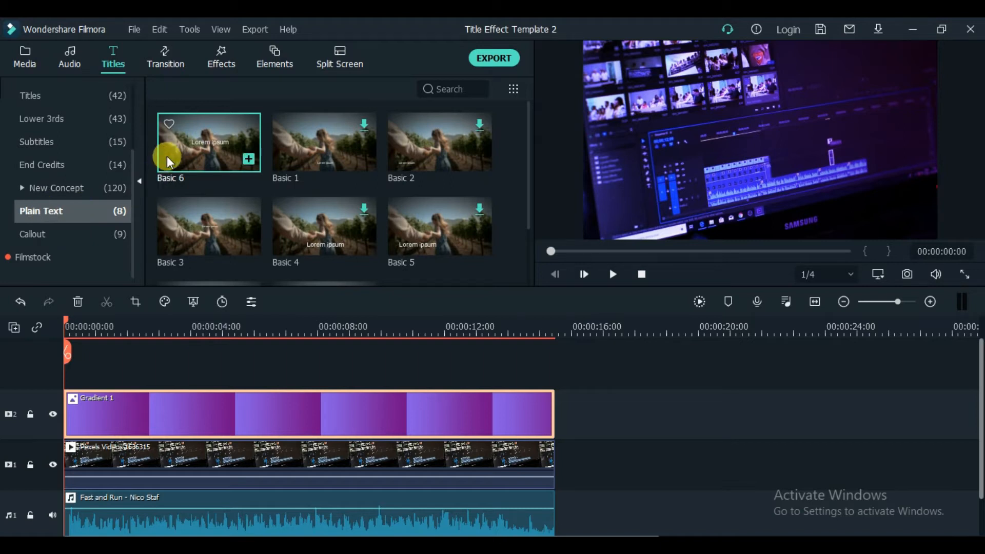
drag(208, 142, 123, 390)
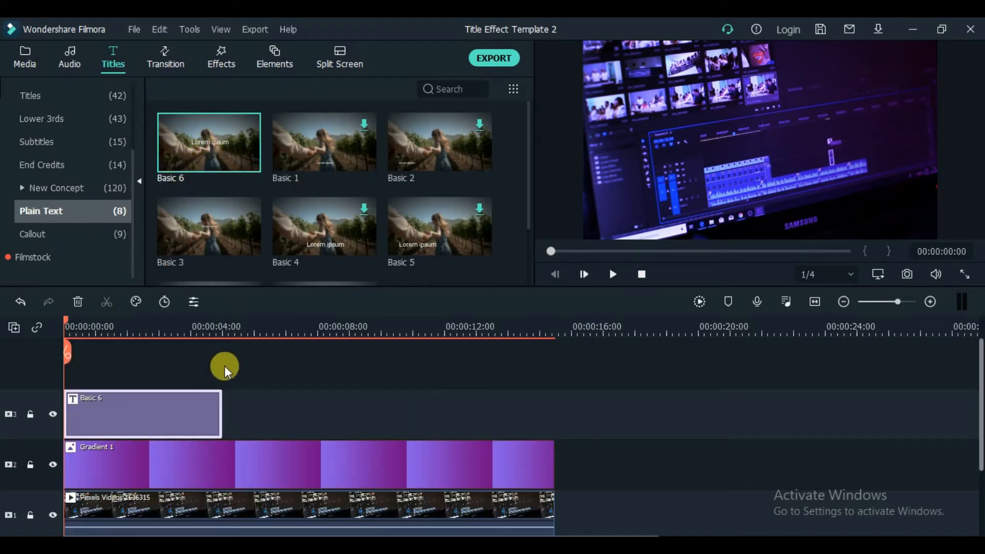
drag(213, 398, 554, 396)
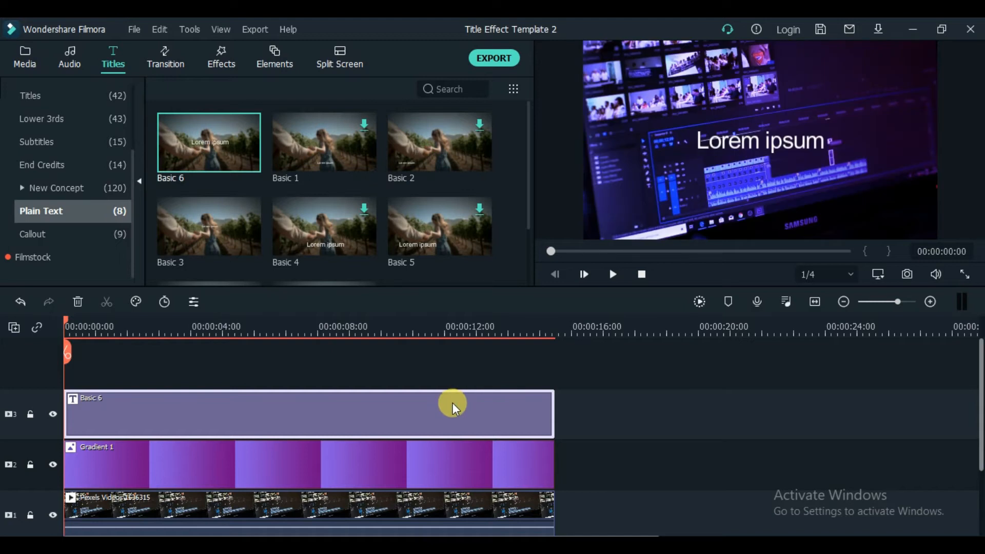
Step: Replace the title's placeholder text with "COOL INTRO DEMO"
double_click(453, 402)
drag(353, 42, 129, 49)
drag(314, 159, 238, 159)
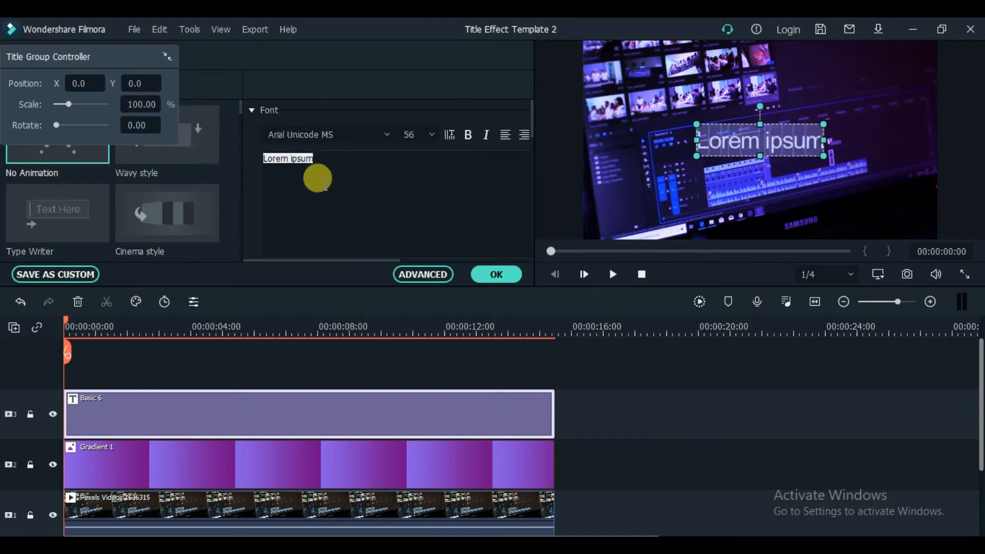
text(COOL INTRO DEMO)
Step: Set the title's font to Raleway Black and apply the title edits
click(326, 132)
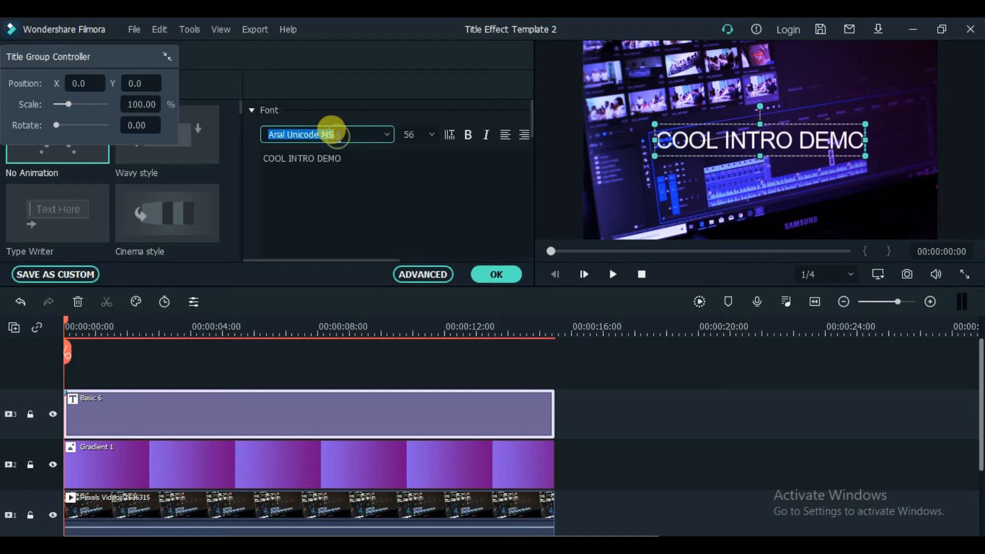
text(RA)
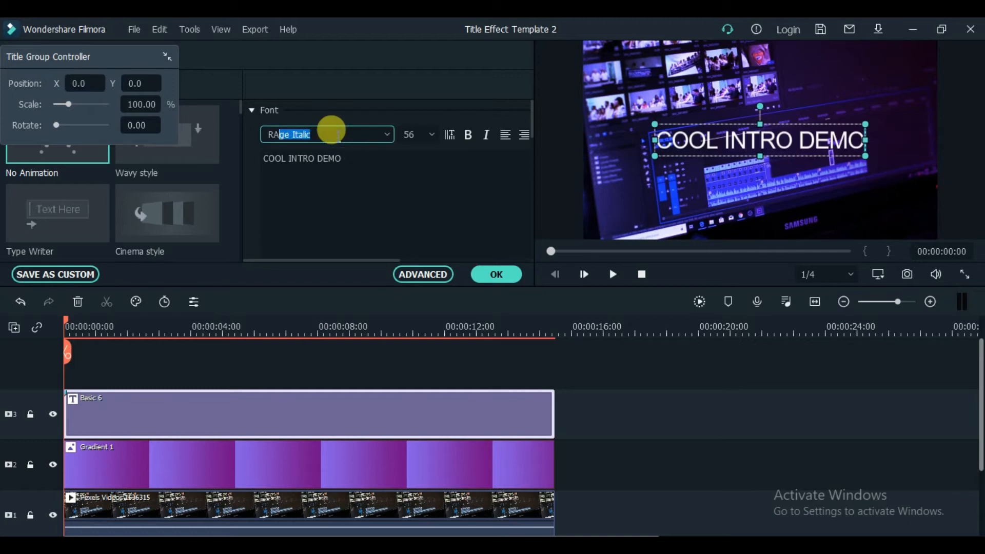
text(LEway Black)
key(Return)
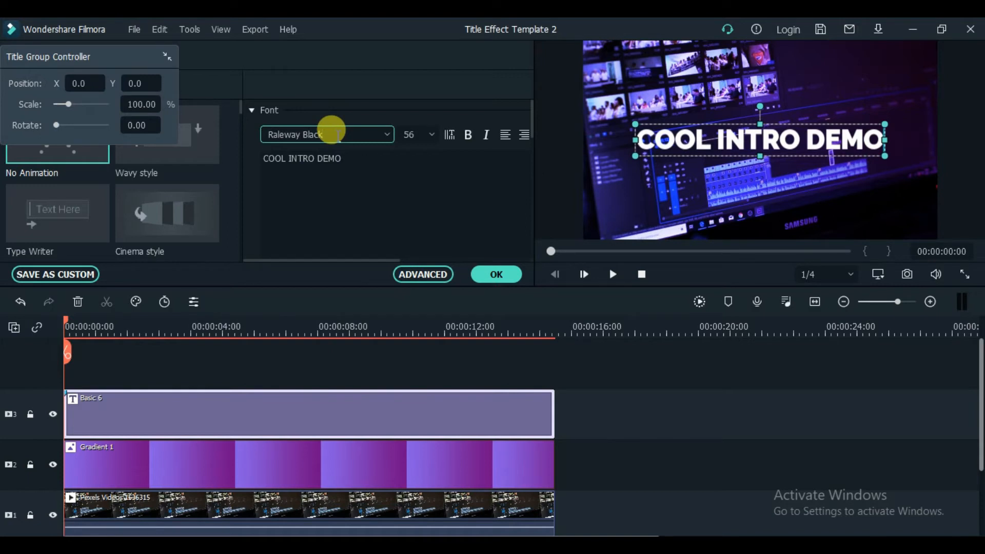
click(500, 274)
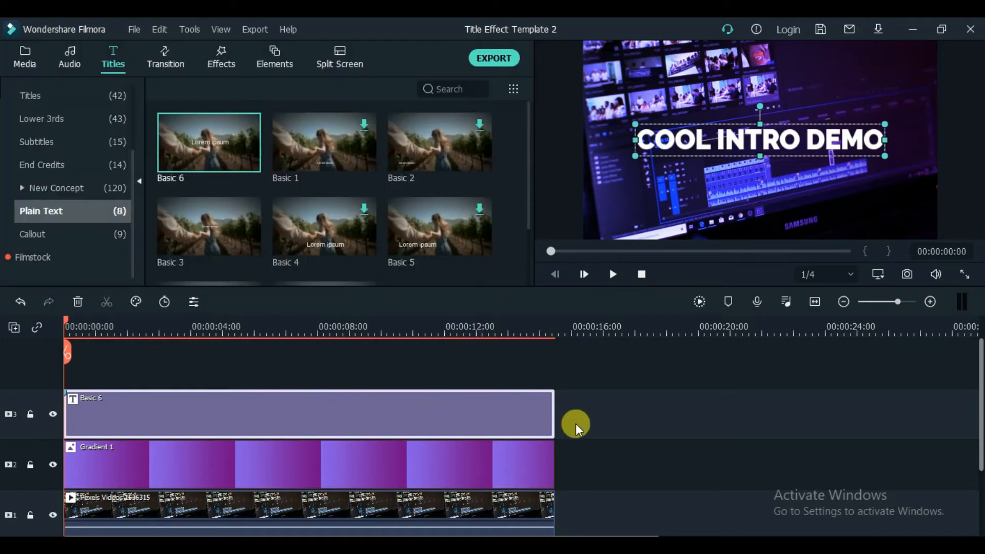
Step: Apply the Evaporate 2 transition to the start of the title clip and Wormhole 3 to the start of the Pexels video clip
scroll(613, 431, down, 2)
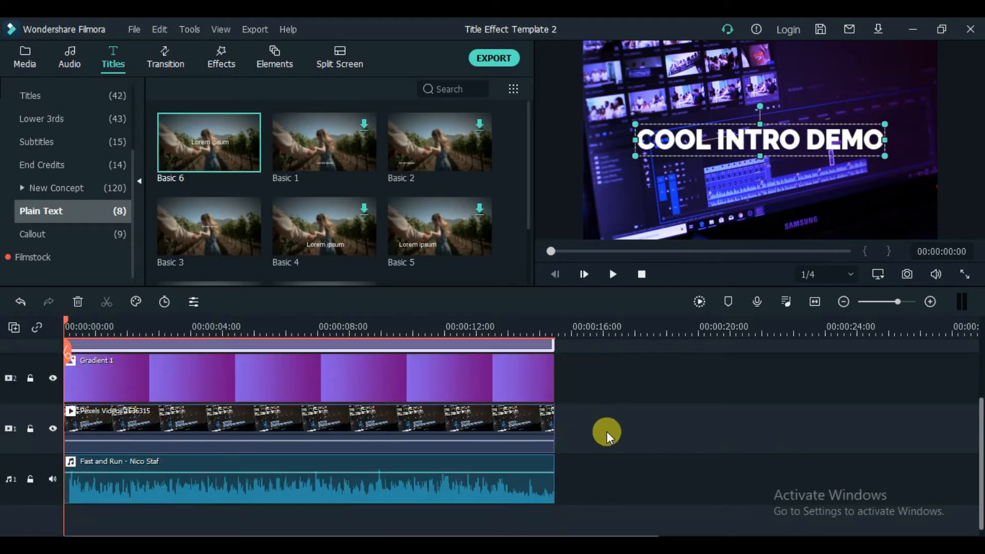
scroll(606, 432, up, 1)
scroll(606, 432, down, 1)
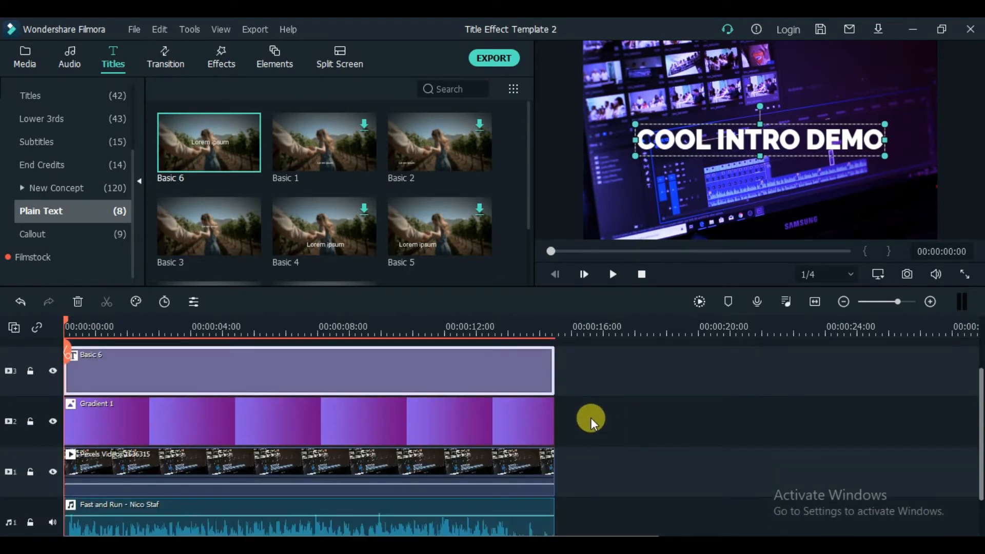
click(166, 57)
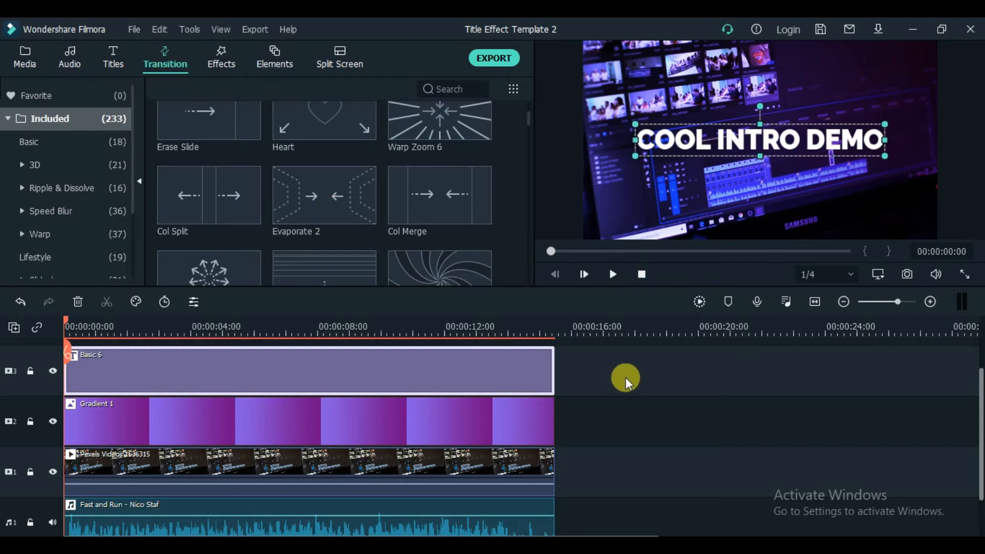
scroll(323, 180, up, 2)
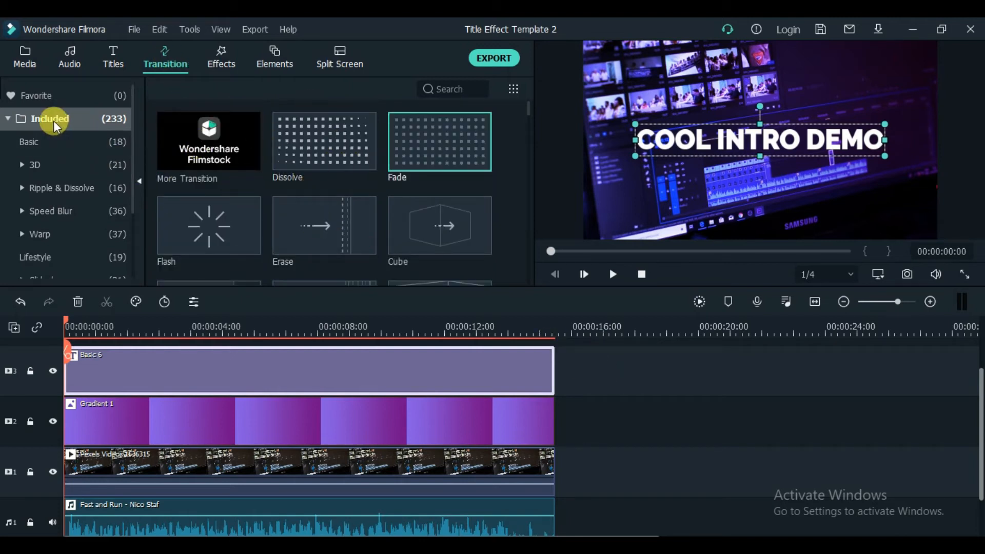
scroll(274, 214, down, 3)
mouse_move(307, 211)
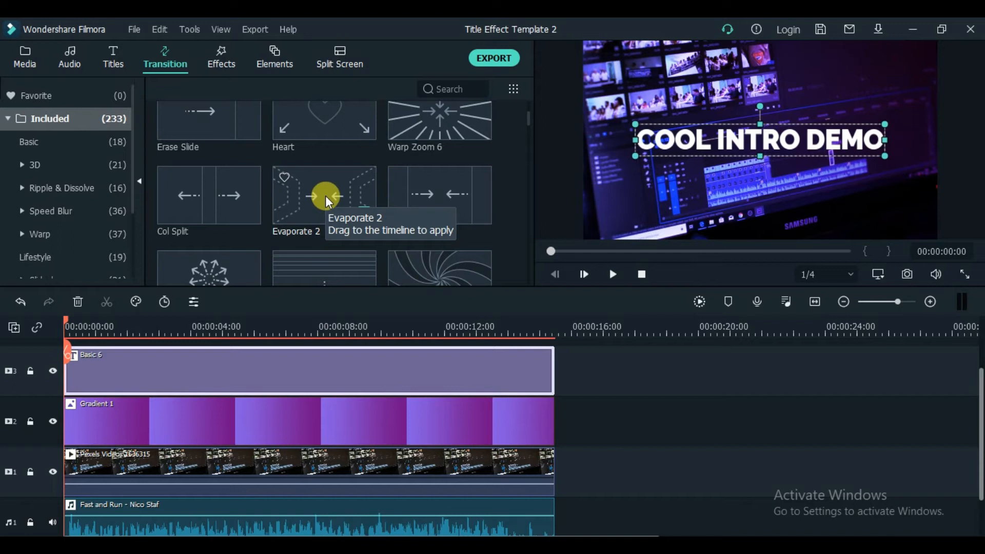
drag(328, 197, 93, 362)
scroll(271, 194, down, 3)
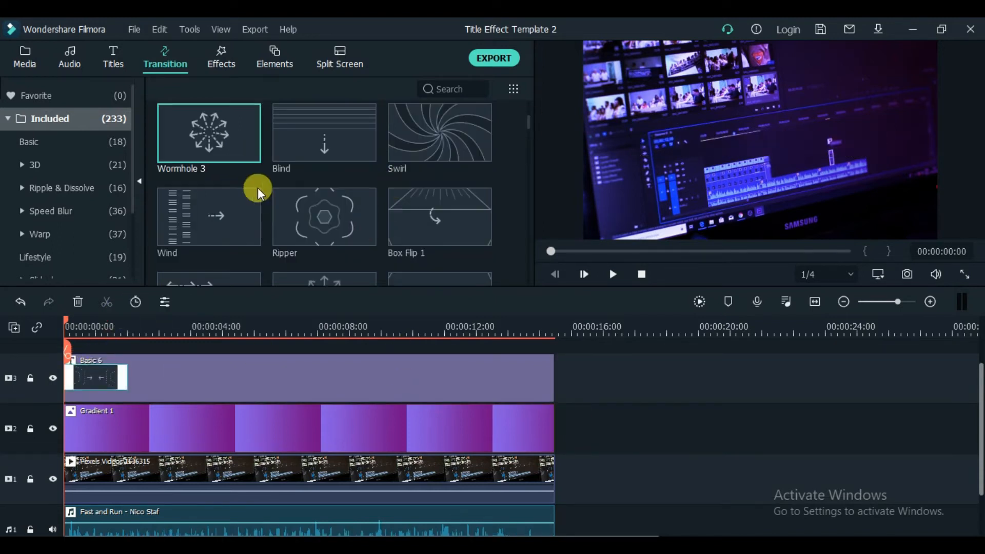
drag(184, 137, 87, 464)
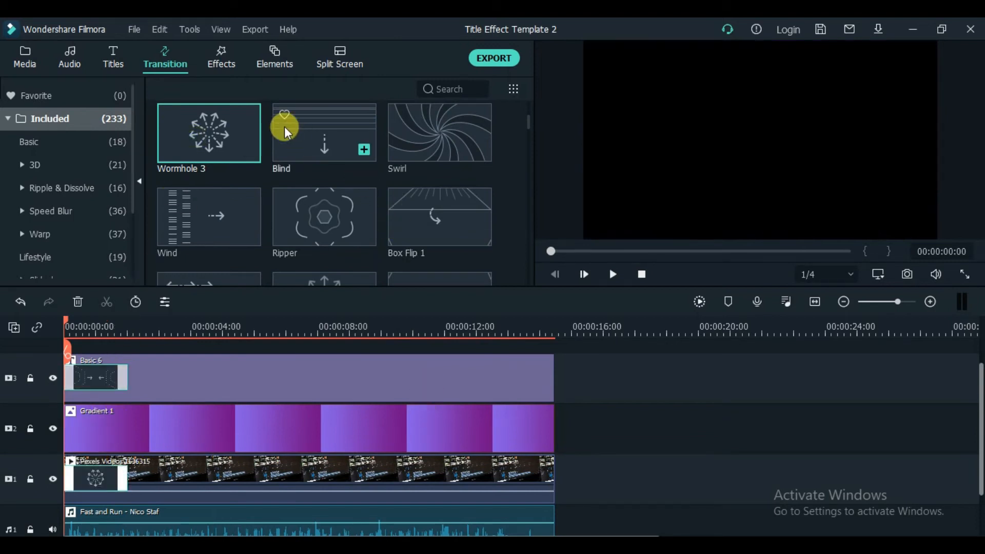
Step: Apply the Fade transition to the end of the title clip and to the end of the Pexels video clip
scroll(362, 156, up, 3)
click(425, 143)
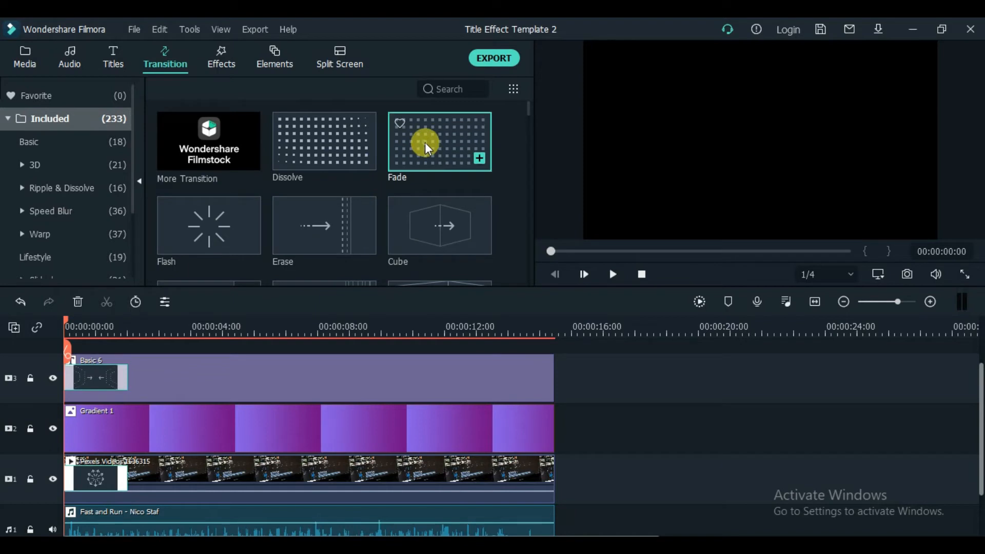
drag(433, 147, 522, 369)
drag(451, 159, 509, 471)
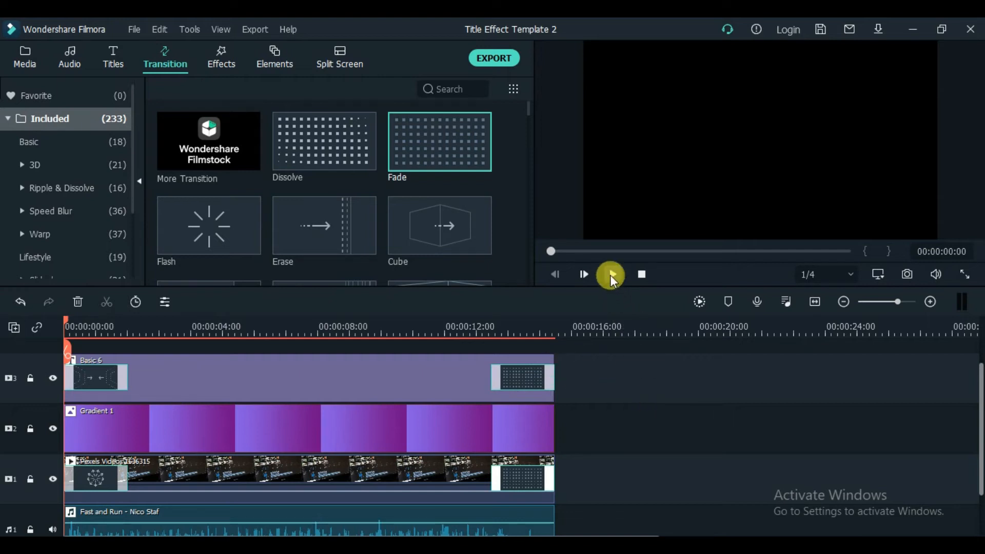
scroll(592, 400, up, 1)
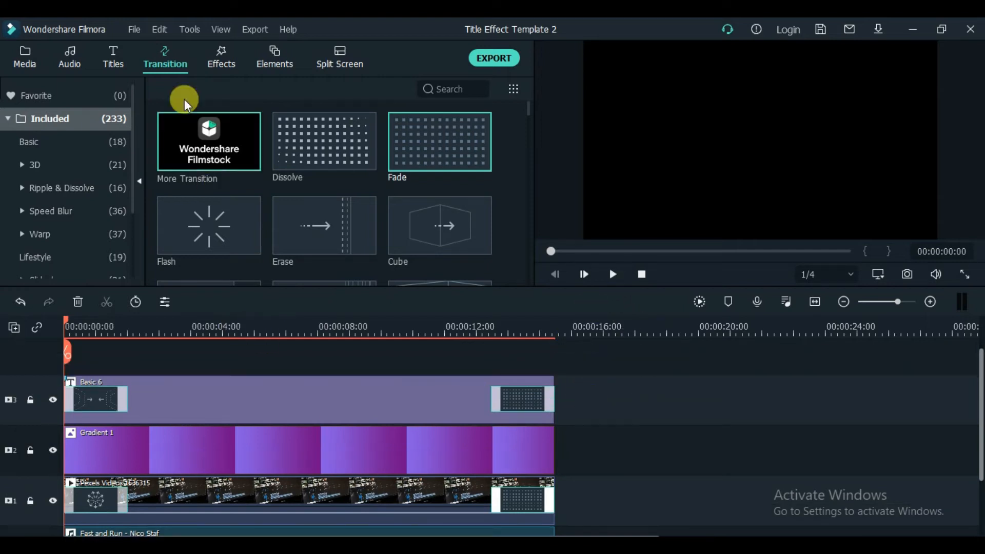
Step: Add a Chromatic Aberration effect about 1.5 seconds long at the start of a new track above the title, followed directly by the Fingers Energy element
click(216, 54)
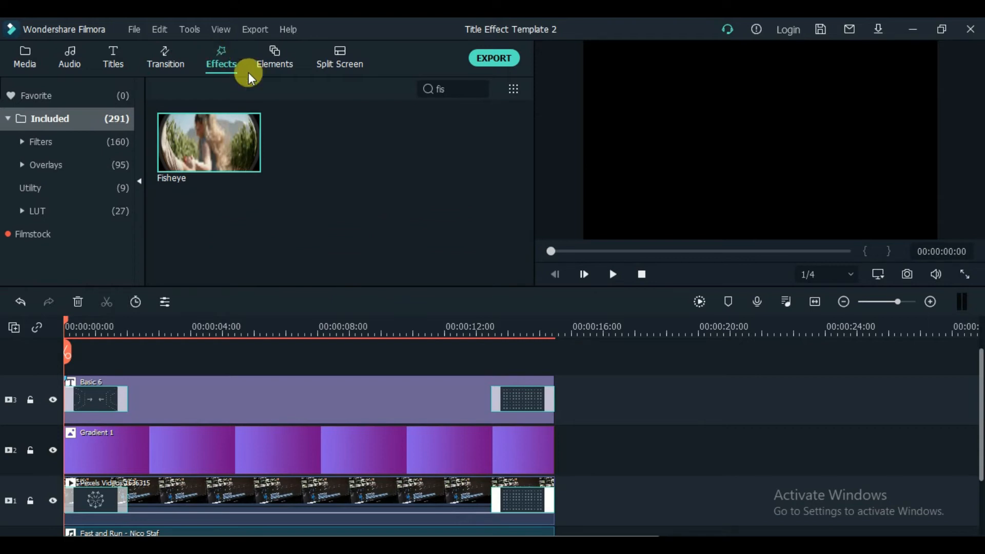
click(480, 88)
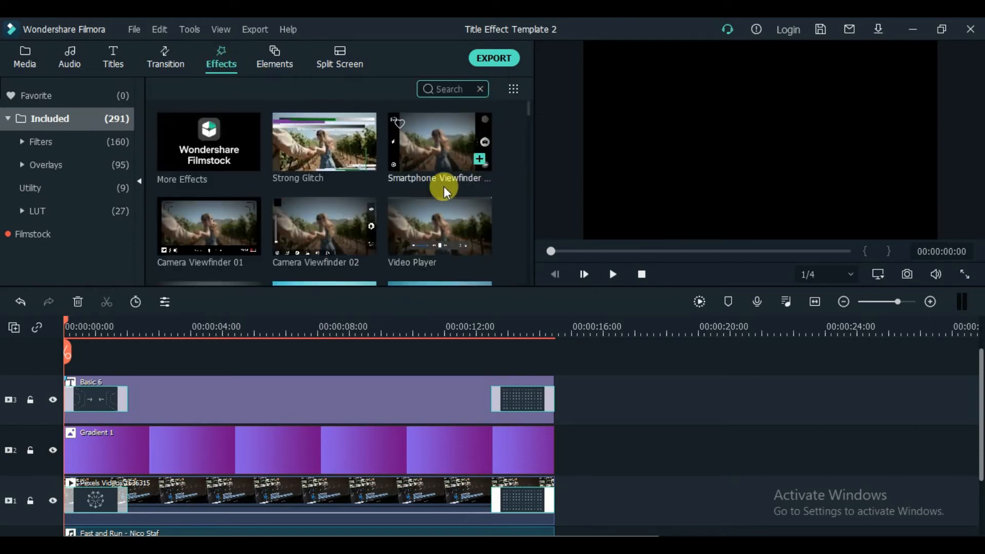
scroll(350, 205, down, 5)
drag(441, 218, 110, 393)
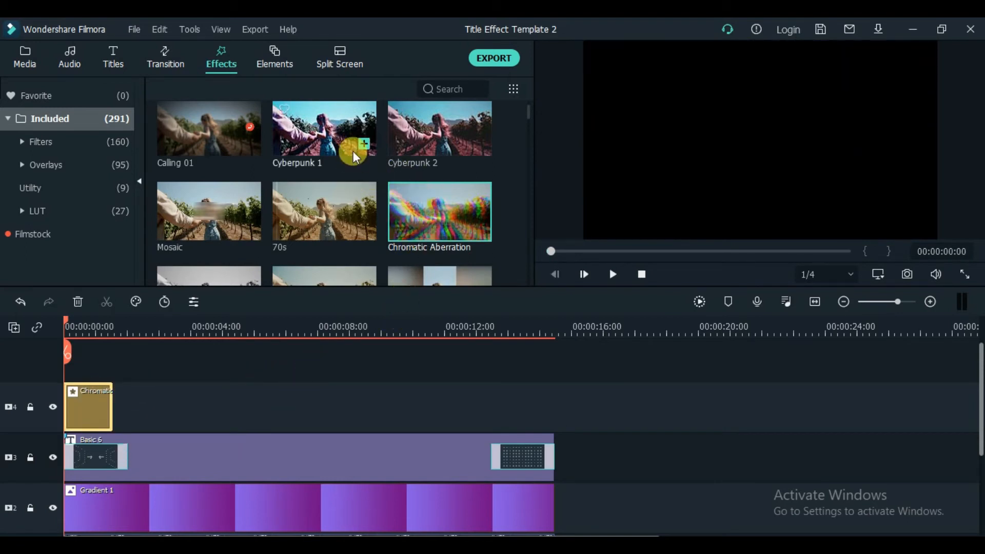
click(275, 66)
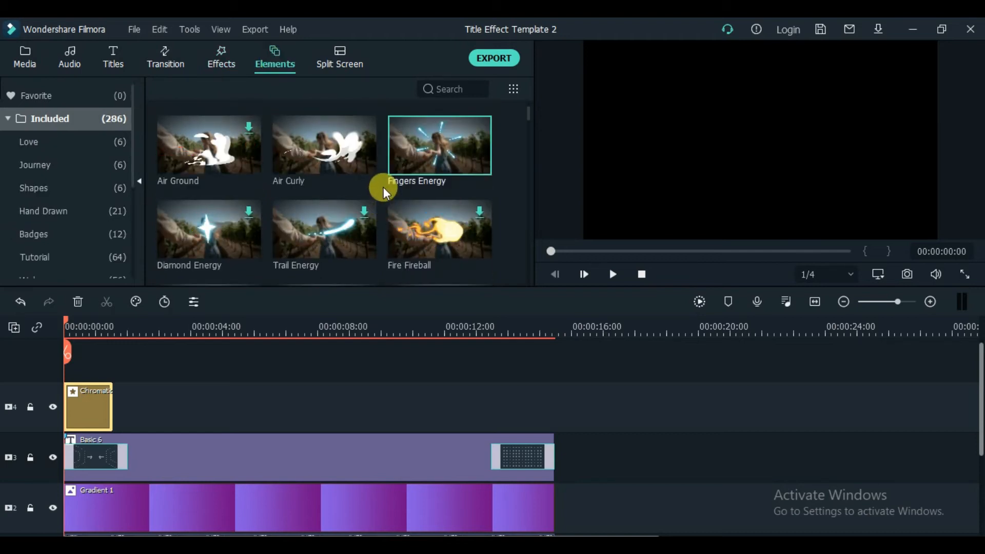
drag(445, 143, 153, 409)
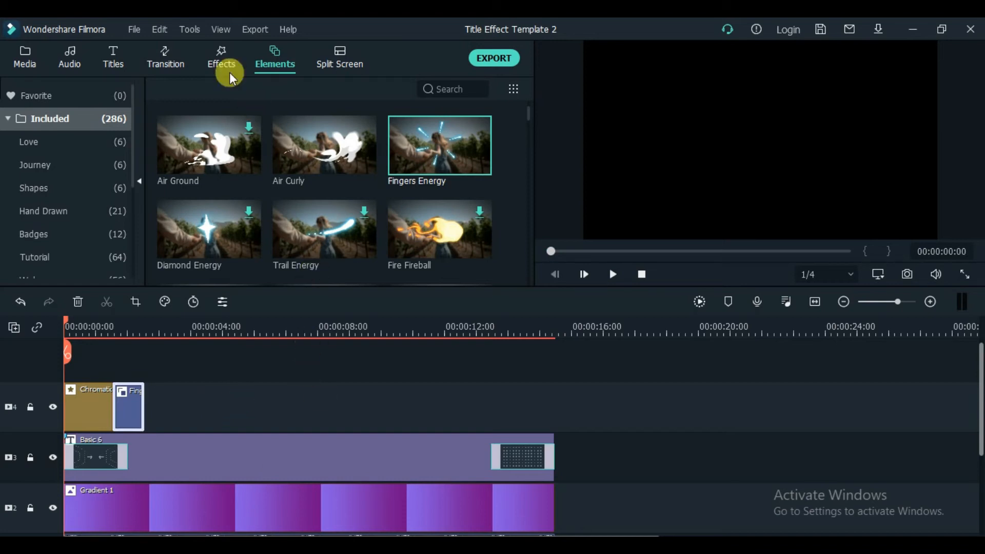
Step: Add a second Chromatic Aberration effect at about 7 seconds on the effects track and shorten it to under one second
click(229, 73)
drag(445, 220, 306, 401)
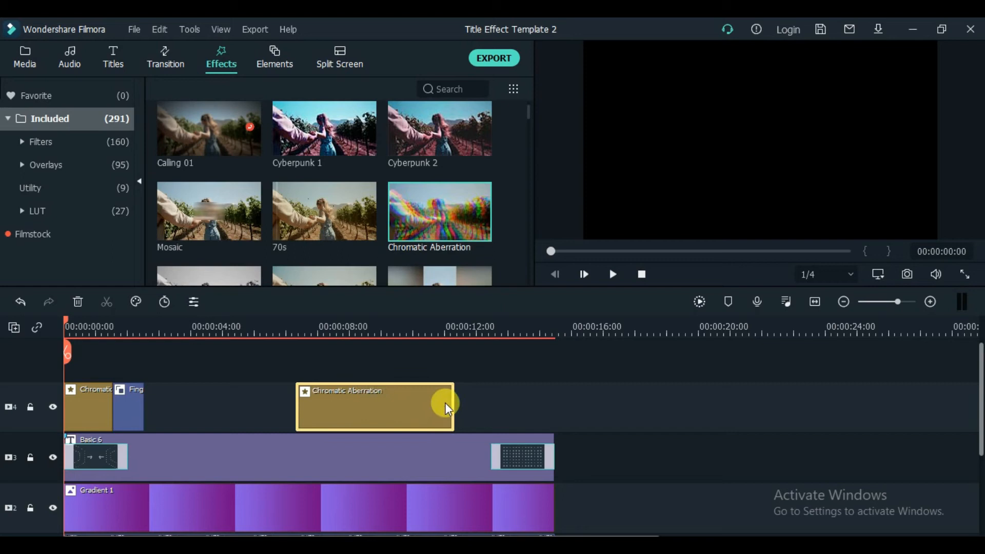
drag(453, 402, 311, 401)
Step: Find the Fisheye effect, place it directly after the second Chromatic Aberration clip and shorten it to about 0.4 seconds
click(449, 88)
text(FISH)
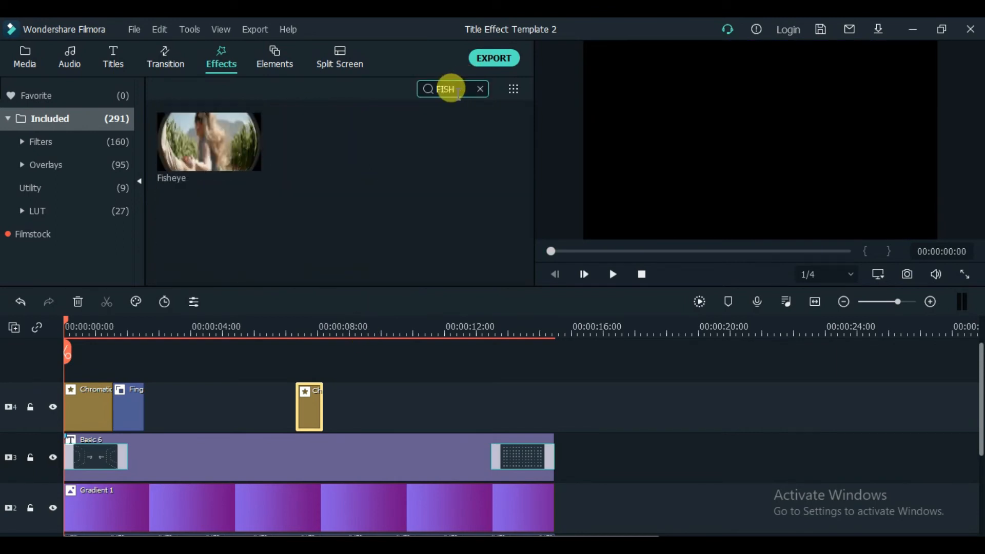
drag(246, 145, 327, 402)
drag(481, 405, 333, 404)
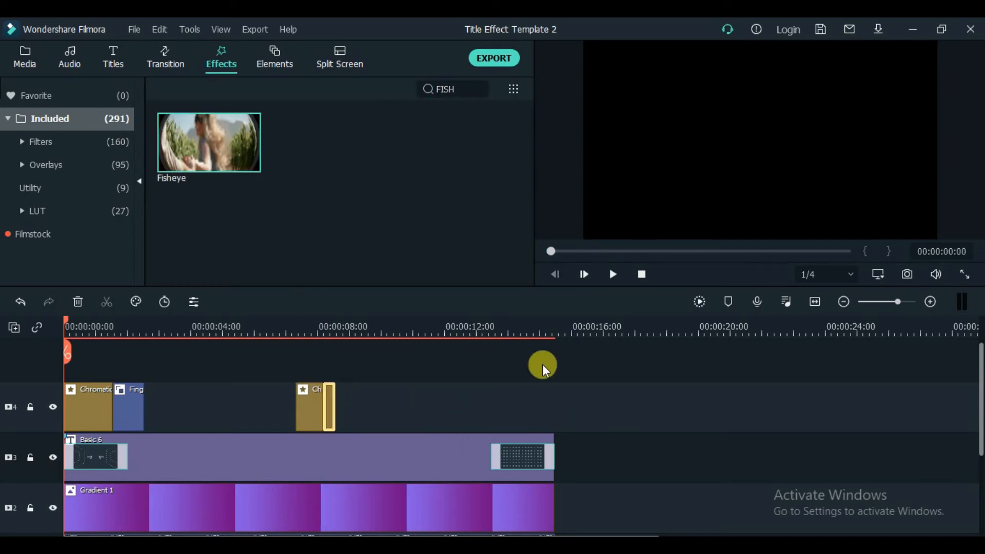
scroll(665, 414, down, 3)
scroll(672, 377, up, 2)
Step: Delay the title's start by about 0.4 seconds, shift the first Chromatic Aberration and Fingers Energy clips to match, and play the intro back
click(614, 274)
drag(187, 438, 242, 435)
drag(132, 388, 163, 388)
drag(94, 389, 107, 388)
drag(170, 390, 152, 390)
click(640, 276)
click(612, 275)
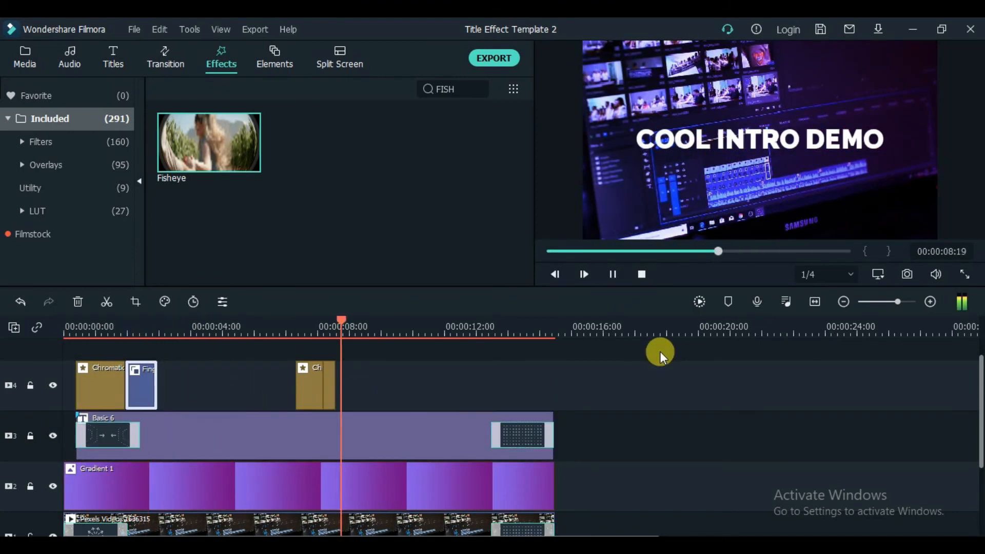
Step: Shorten the Fisheye clip to a brief flash of about 0.15 seconds
click(614, 274)
click(928, 306)
drag(232, 381, 208, 379)
Step: Play back the Fisheye section near 7 seconds and the intro's opening to check the timing of the effects
click(109, 326)
click(614, 273)
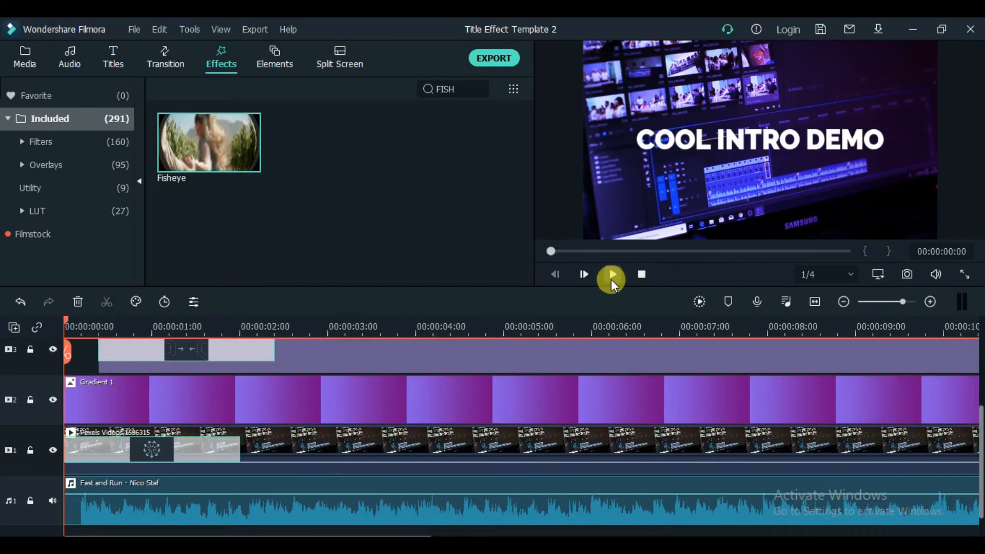
click(611, 276)
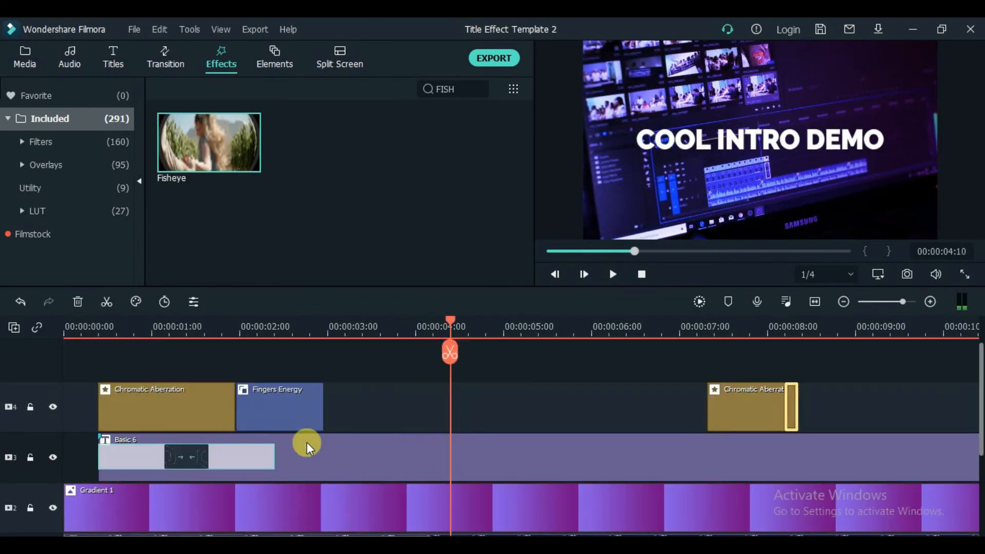
click(307, 426)
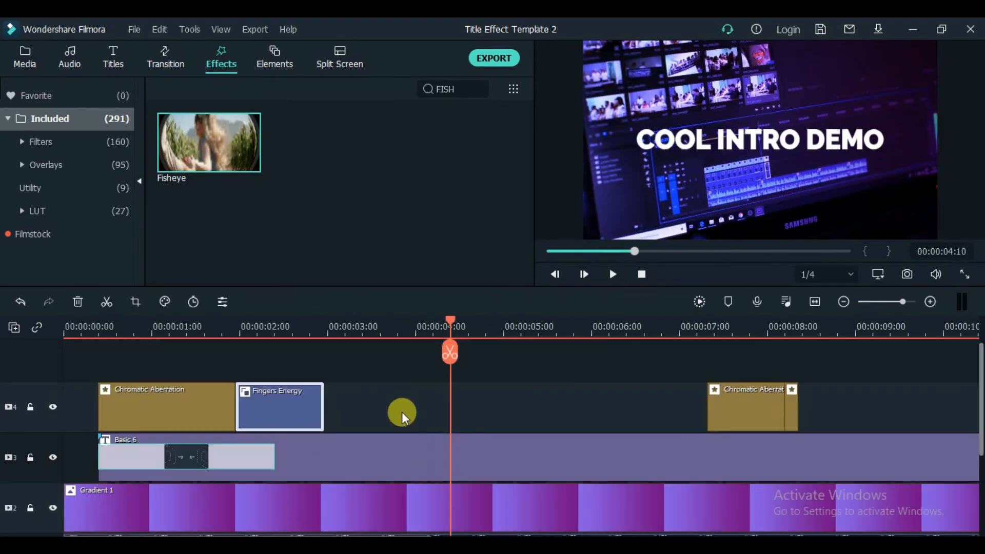
click(224, 329)
click(612, 274)
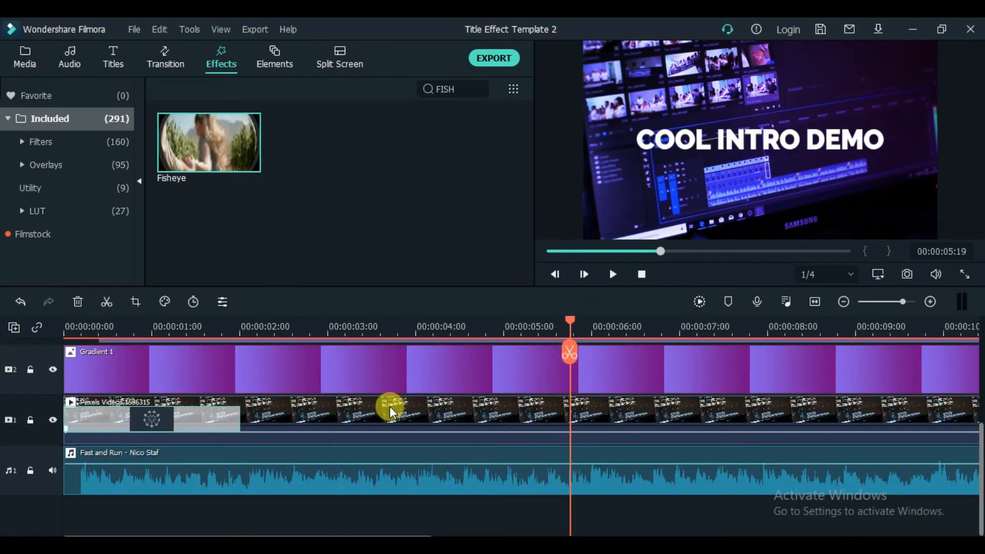
Step: Open the custom animation settings of the Pexels video clip and add a keyframe at its start with scale 100%
click(373, 429)
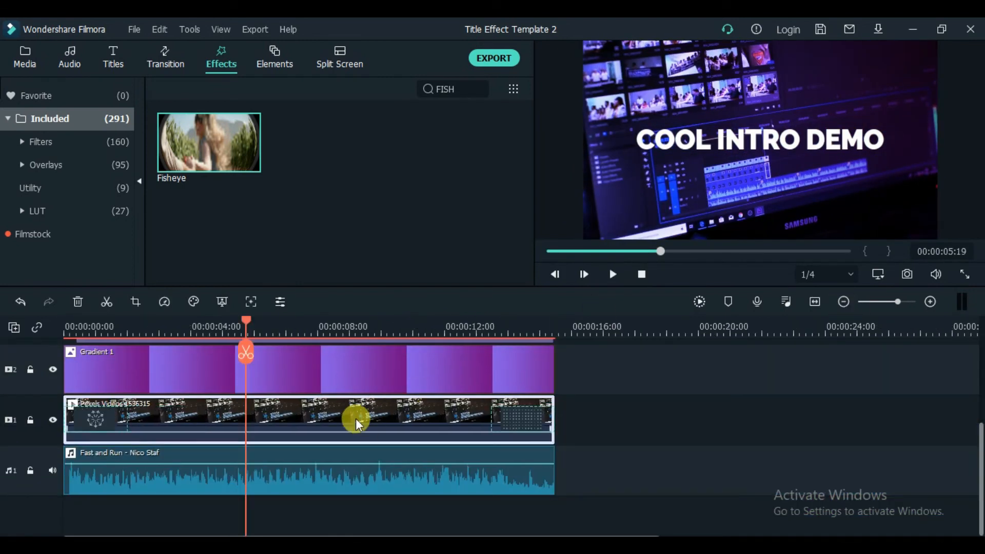
right_click(355, 418)
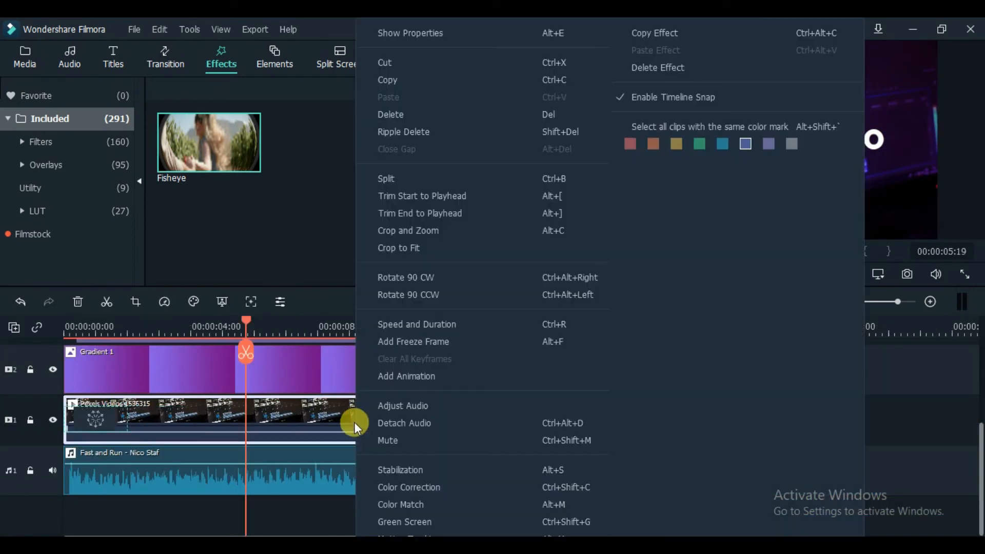
click(393, 380)
drag(245, 323, 33, 320)
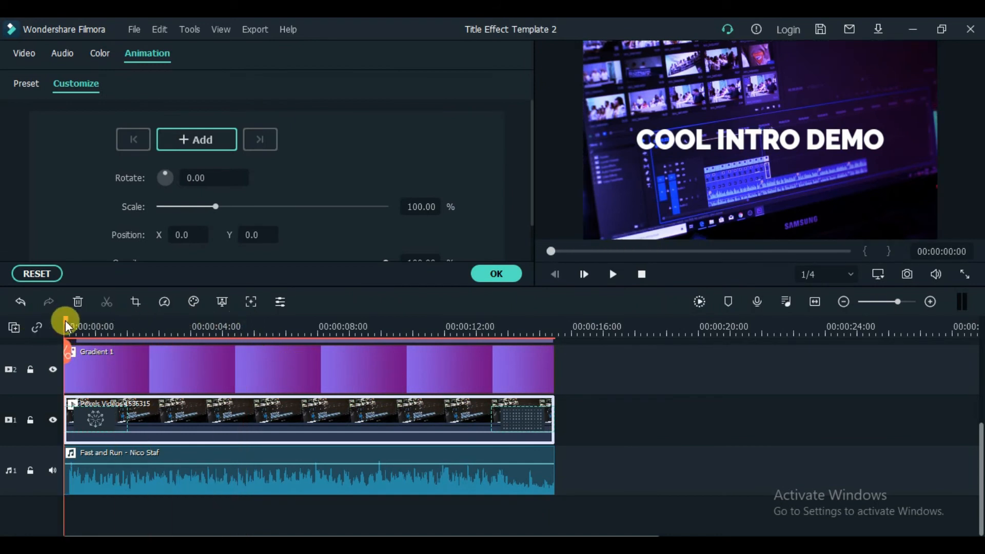
click(193, 137)
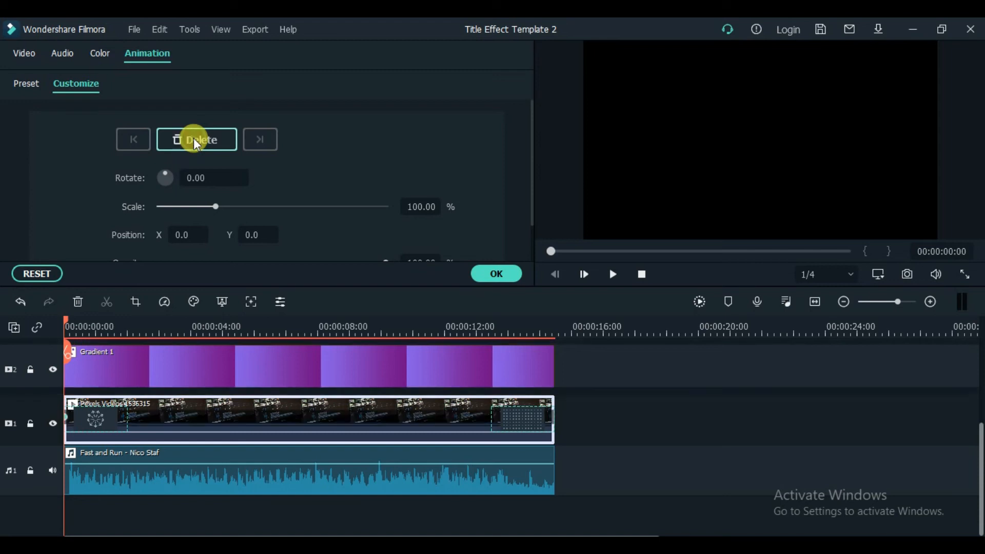
Step: Add an end keyframe with a larger scale to the Pexels video clip, apply the animation and return the playhead to the start
click(68, 326)
drag(63, 318, 552, 317)
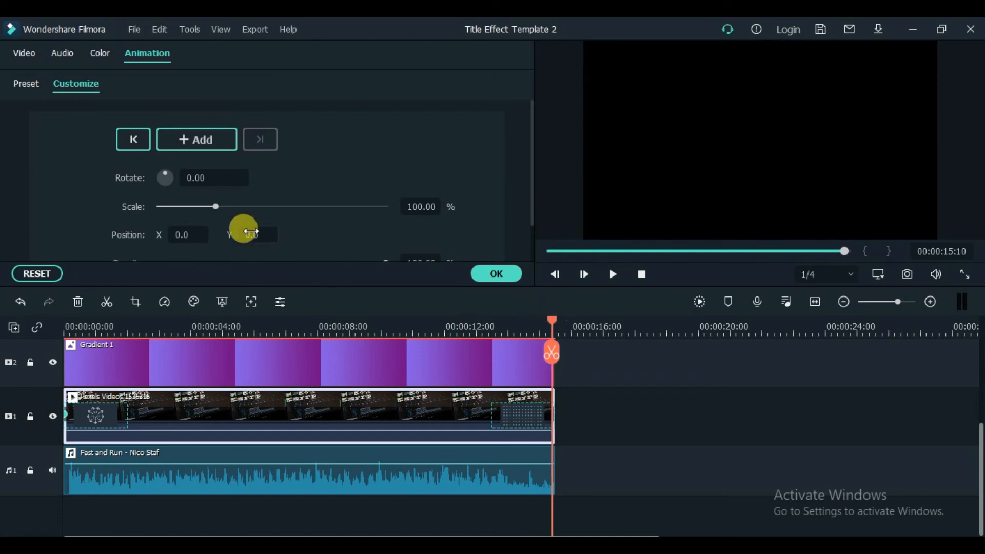
drag(214, 205, 236, 205)
click(501, 272)
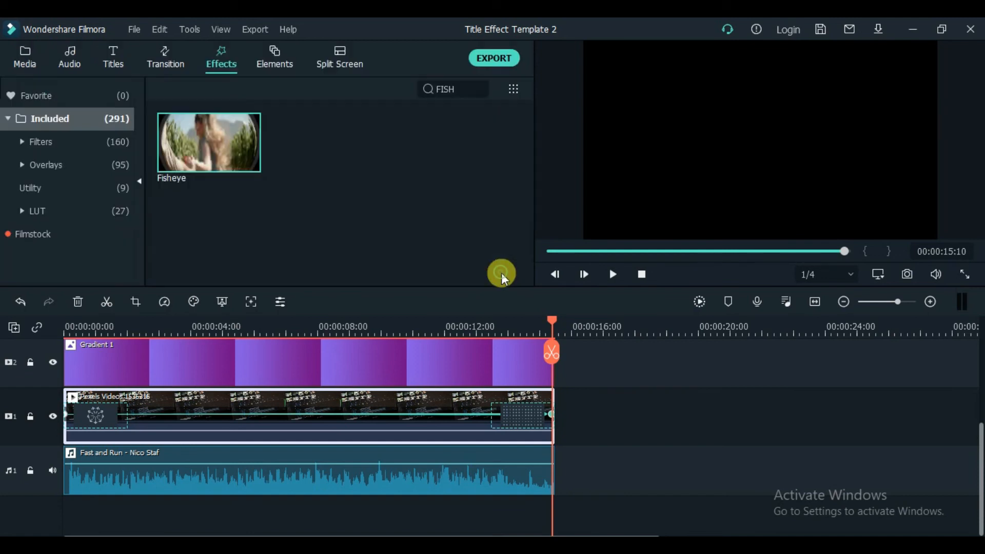
click(641, 276)
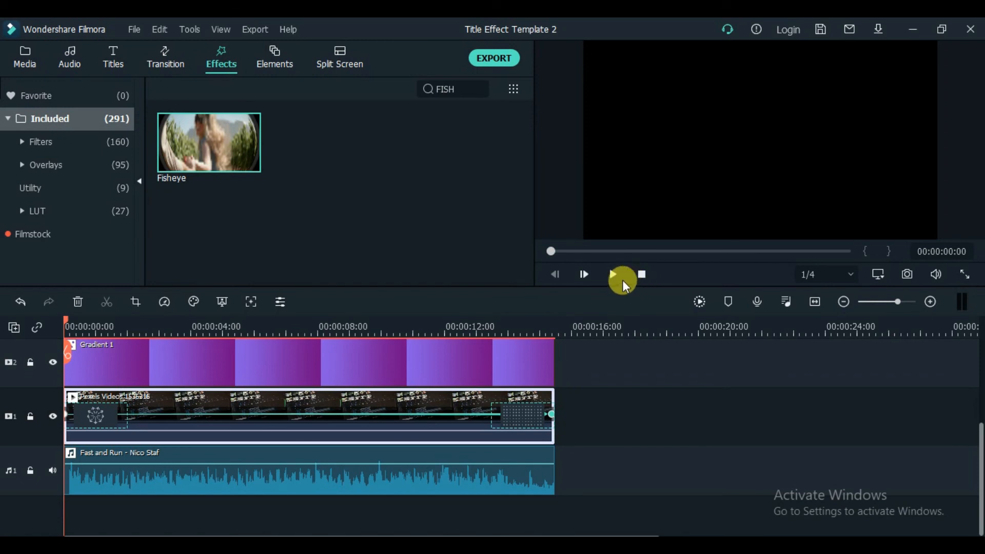